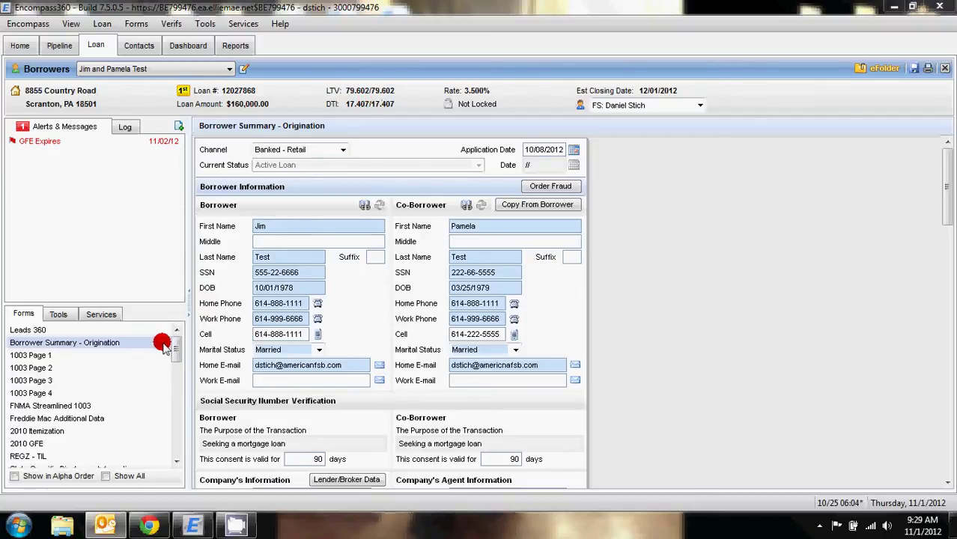
- Open 1003 Page 2, which shows 7,000.00 monthly income and 1,218.47 proposed housing expenses
click(78, 369)
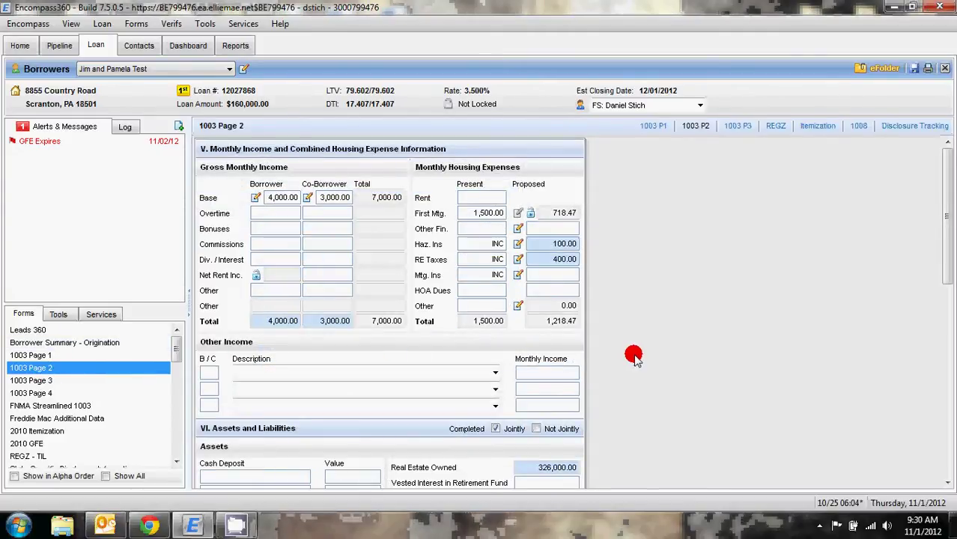
- Mark the 150,000.00 ABC Mortgage Co mortgage liability as paid off
scroll(632, 354, down, 3)
scroll(633, 355, down, 3)
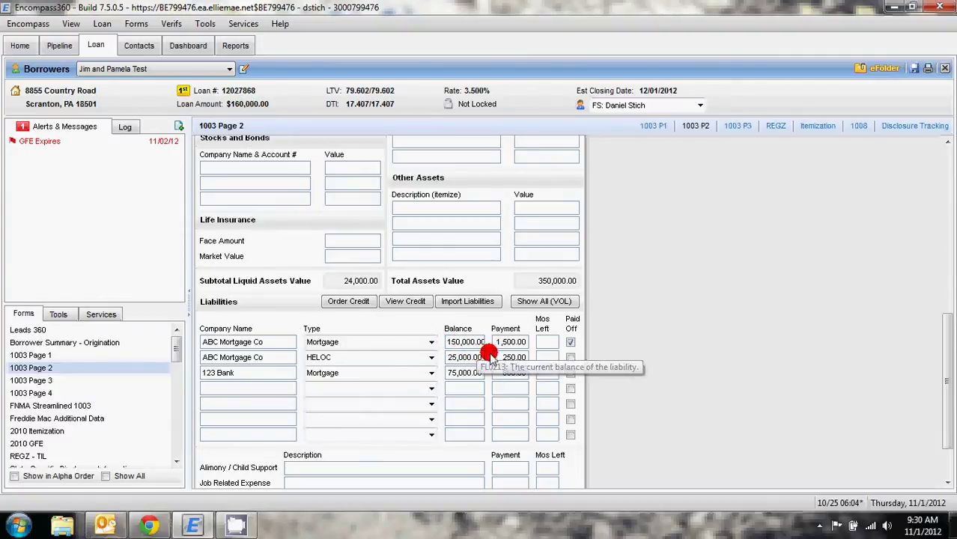
click(571, 342)
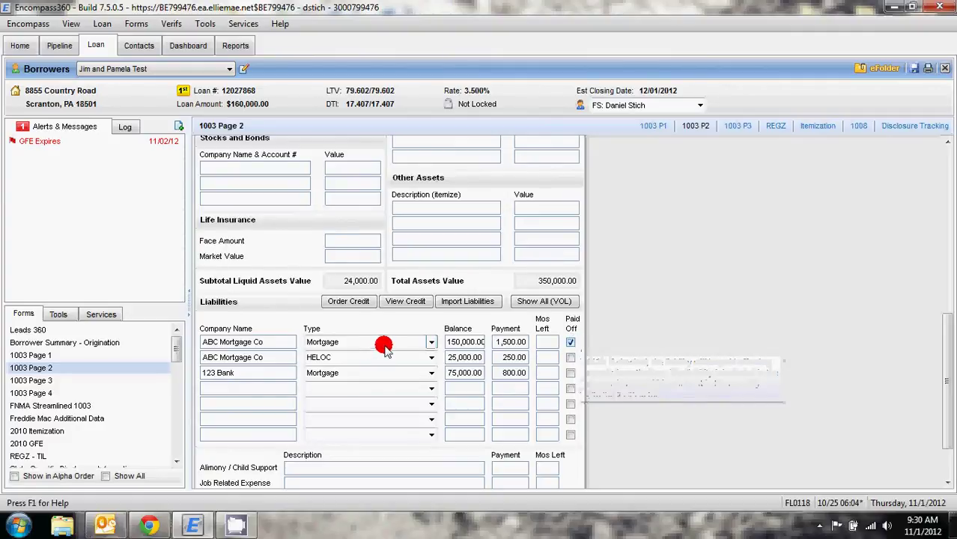
- On 1003 Page 3, attach the ABC mortgage and HELOC as liens on the Primary Residence
click(125, 379)
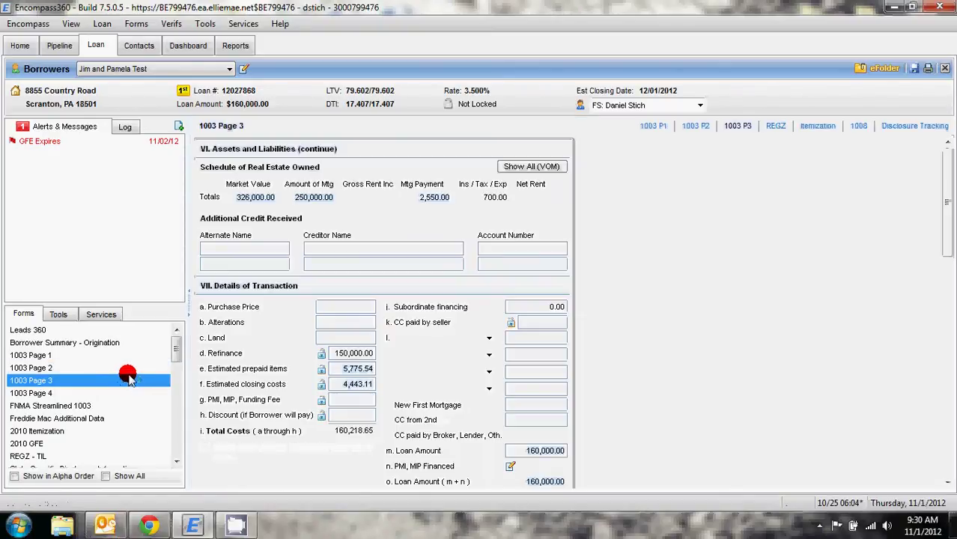
click(533, 166)
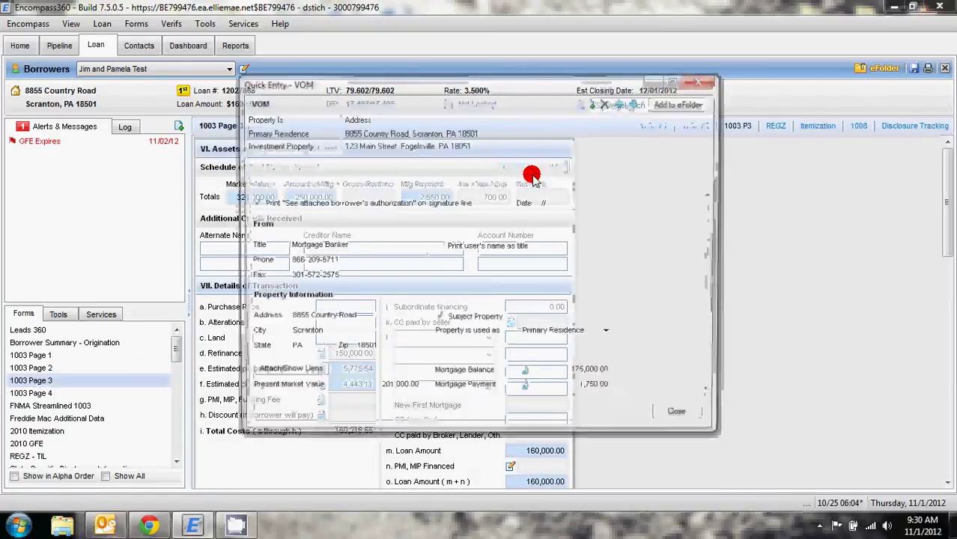
click(374, 134)
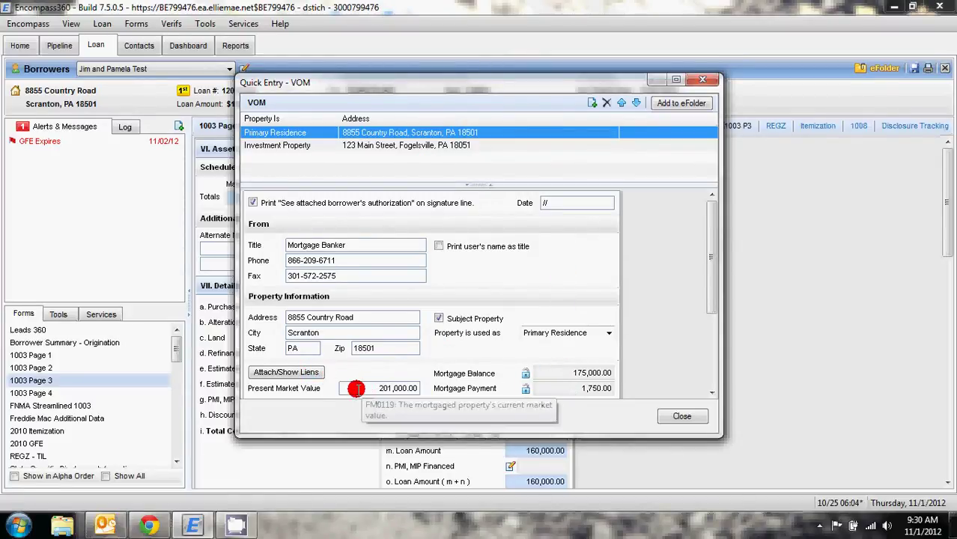
click(297, 372)
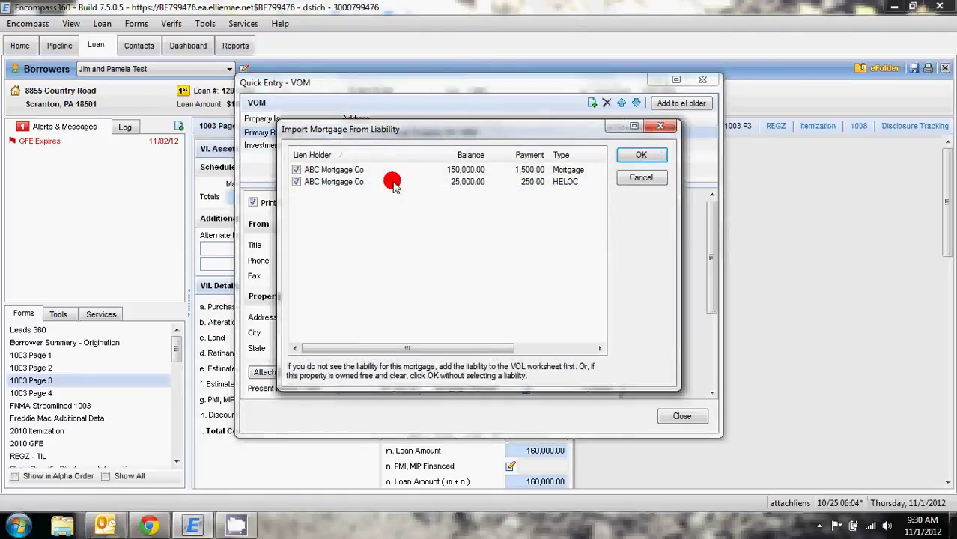
click(635, 159)
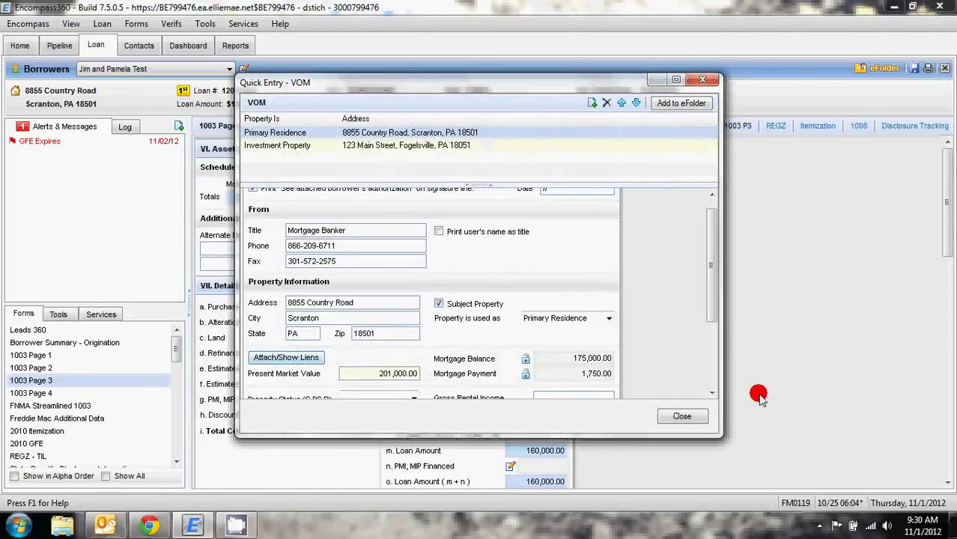
click(699, 416)
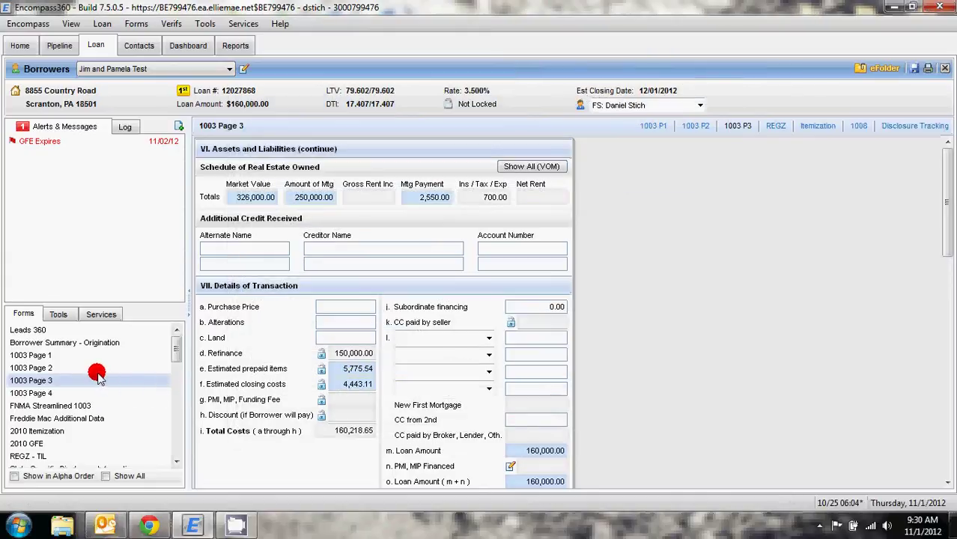
- Review the 1003 Page 2 liabilities, then switch to Borrower Summary - Origination
click(84, 366)
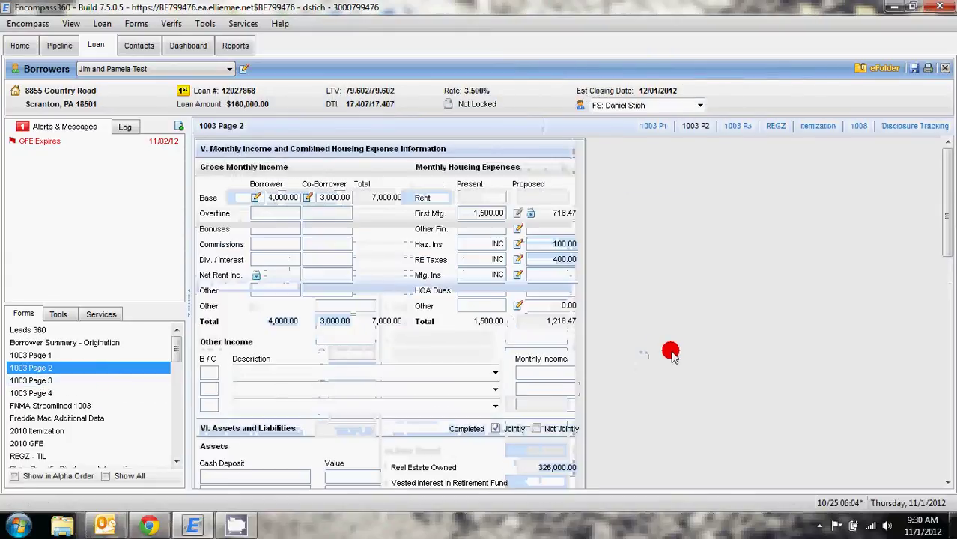
scroll(248, 393, down, 4)
scroll(247, 396, down, 5)
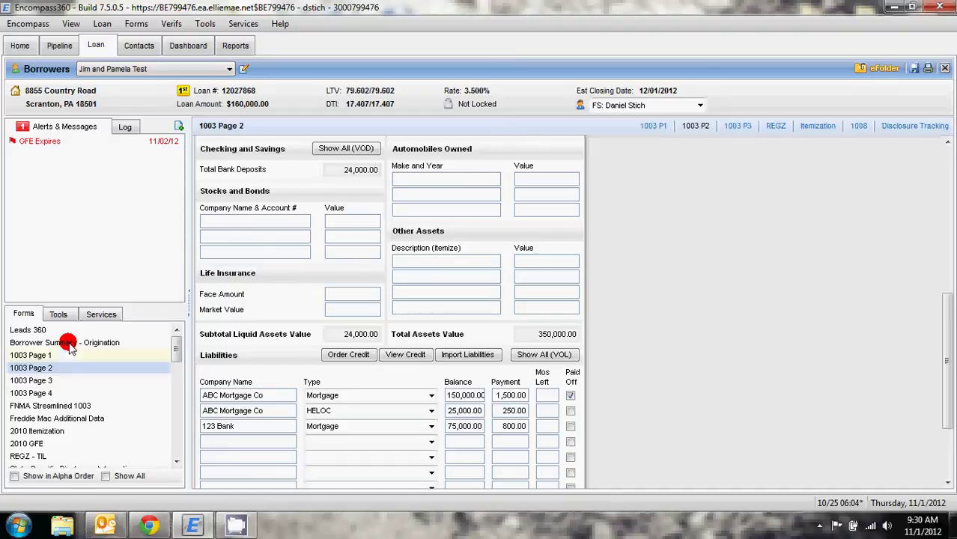
click(132, 344)
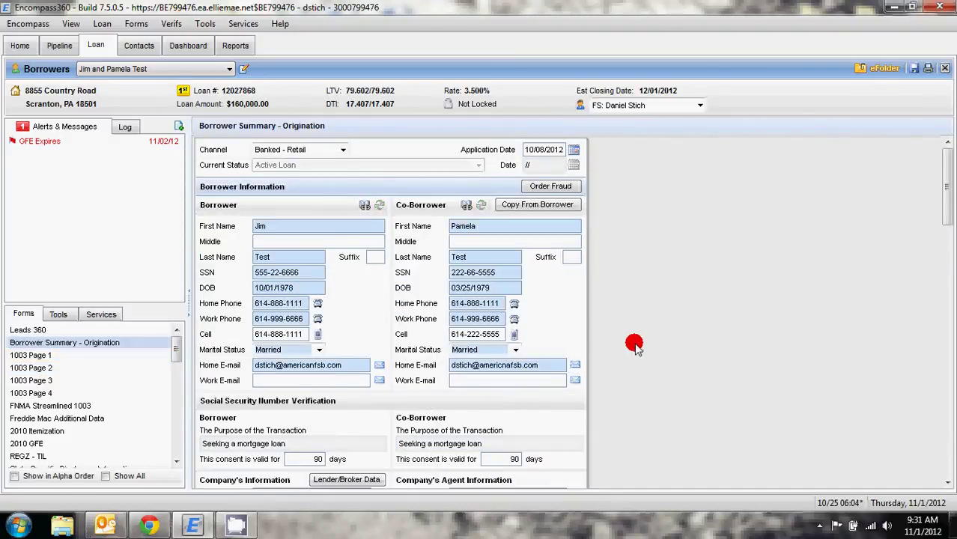
- Bring up the Subordinate Mortgage Loan Amounts dialog from the Lien Position section
scroll(634, 345, down, 3)
scroll(634, 344, down, 8)
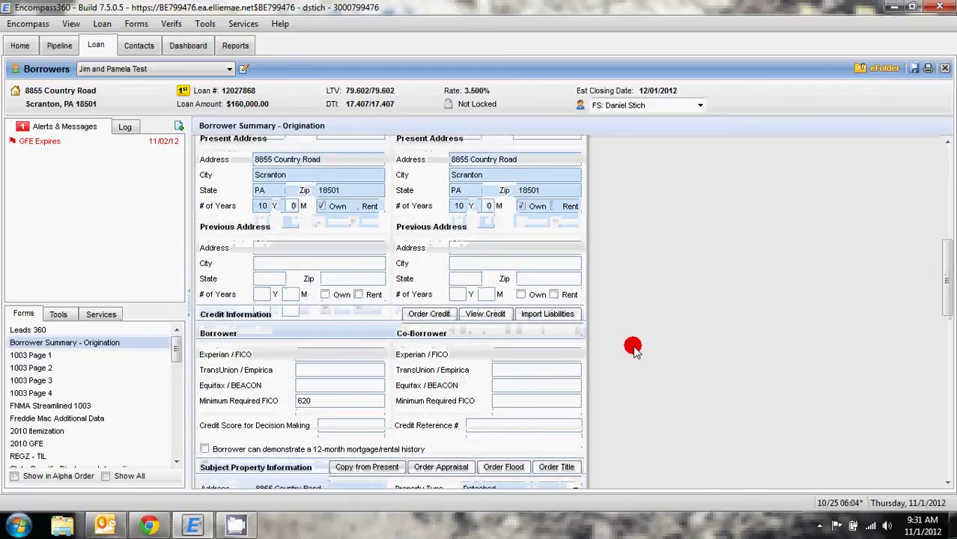
scroll(631, 352, down, 6)
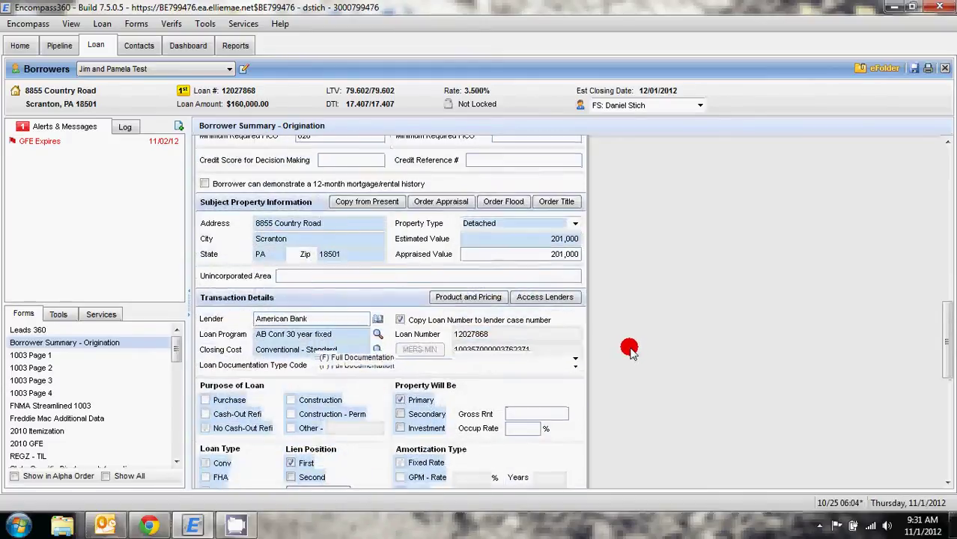
scroll(629, 349, down, 2)
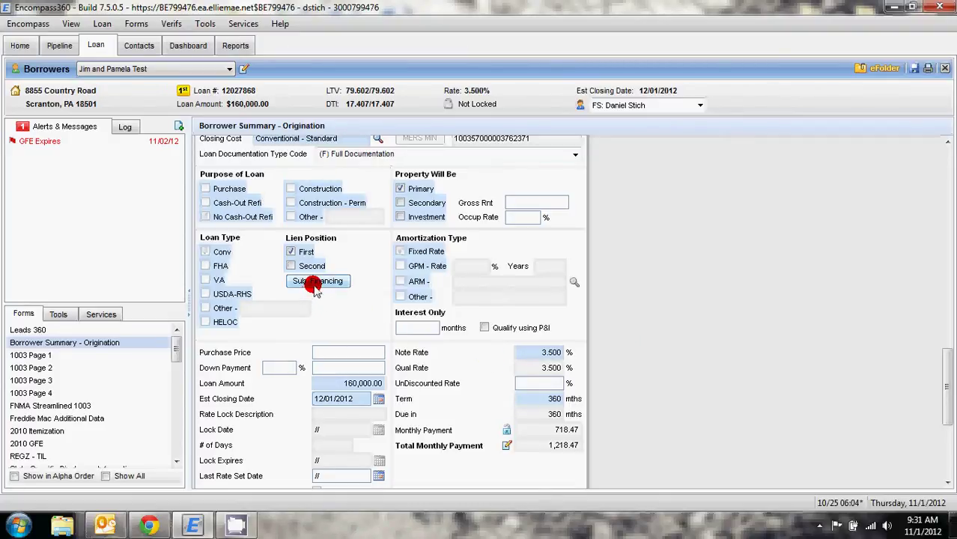
click(318, 283)
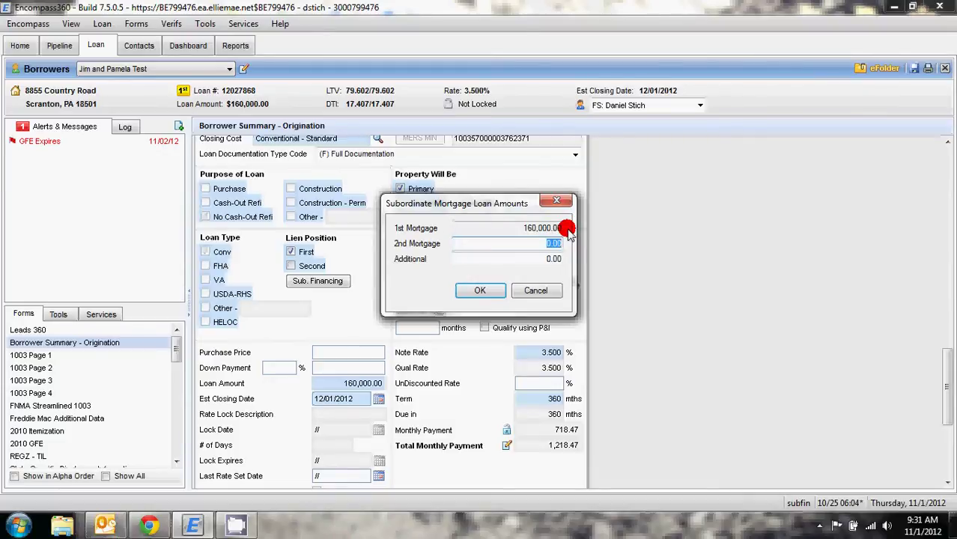
- Enter 25,000.00 as the 2nd Mortgage amount, correcting the 40,000.00 value, and accept
drag(567, 246, 550, 243)
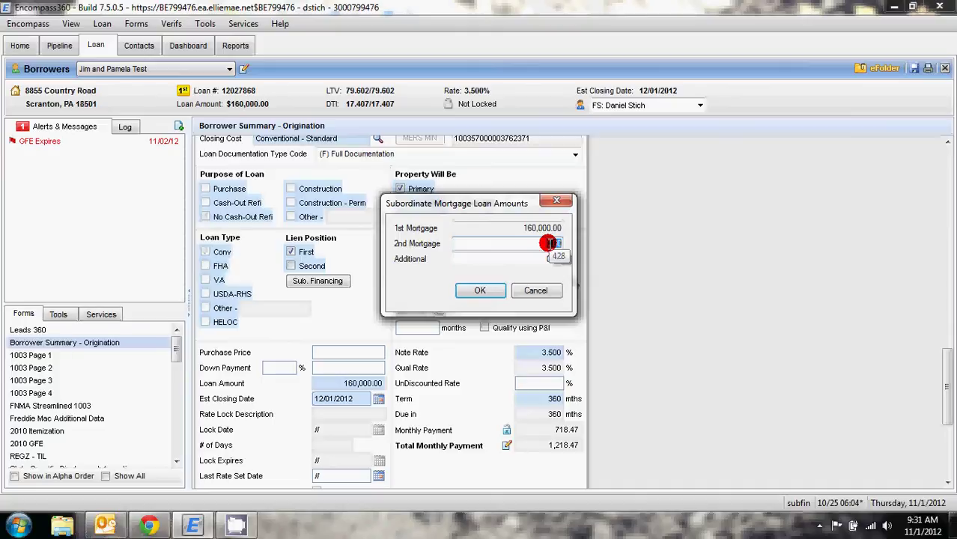
drag(550, 244, 529, 243)
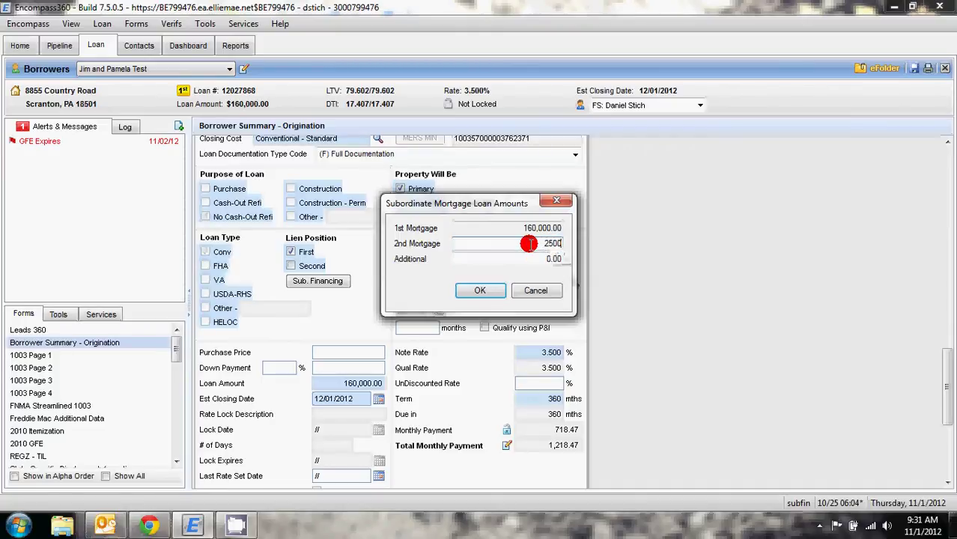
text(25000)
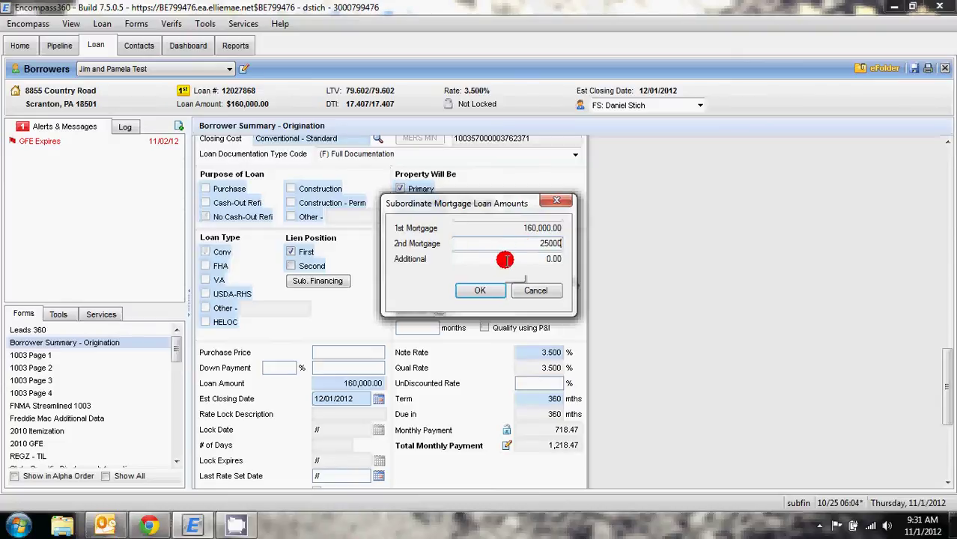
key(Tab)
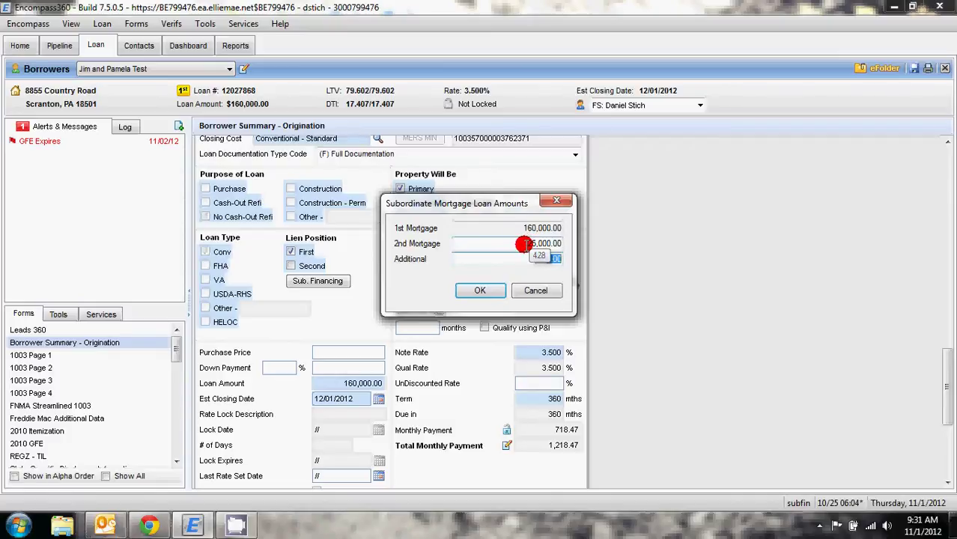
click(520, 244)
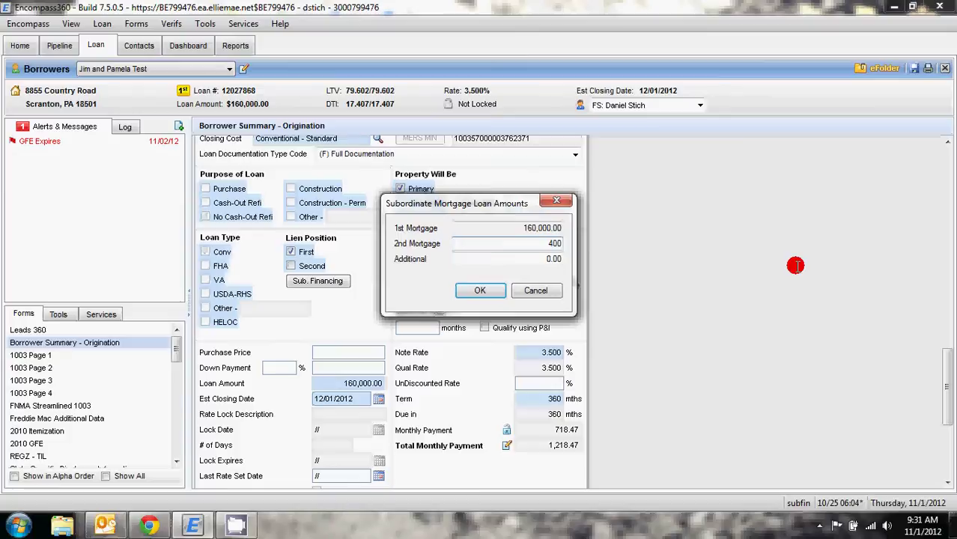
click(515, 243)
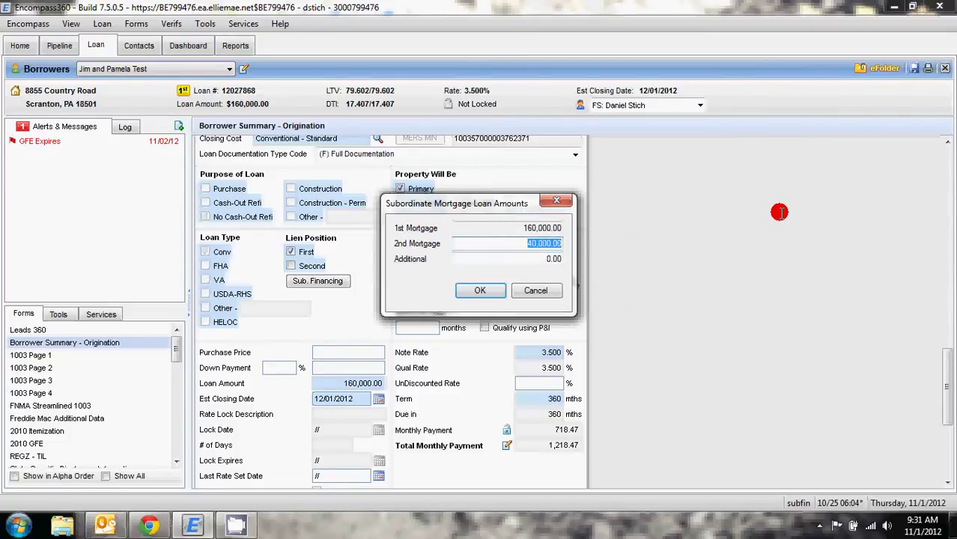
text(25)
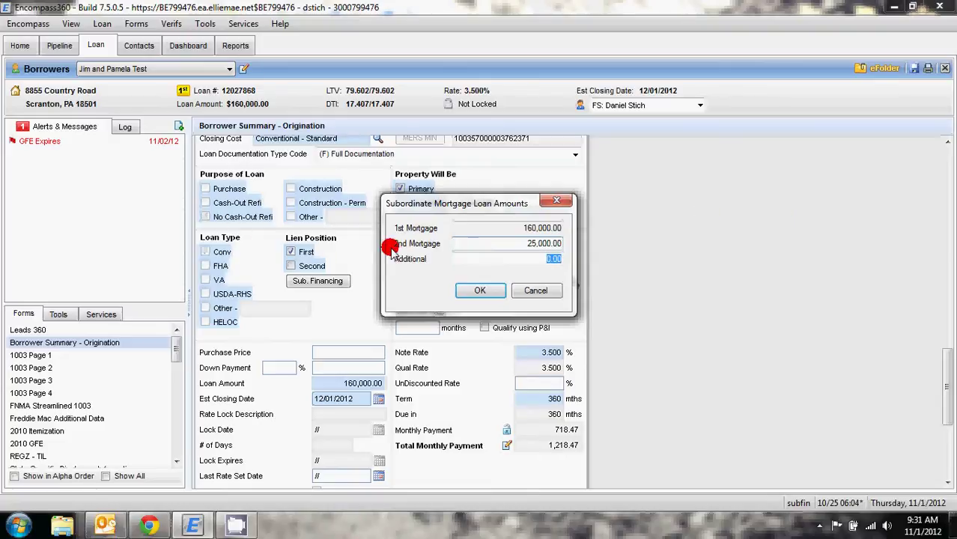
click(521, 257)
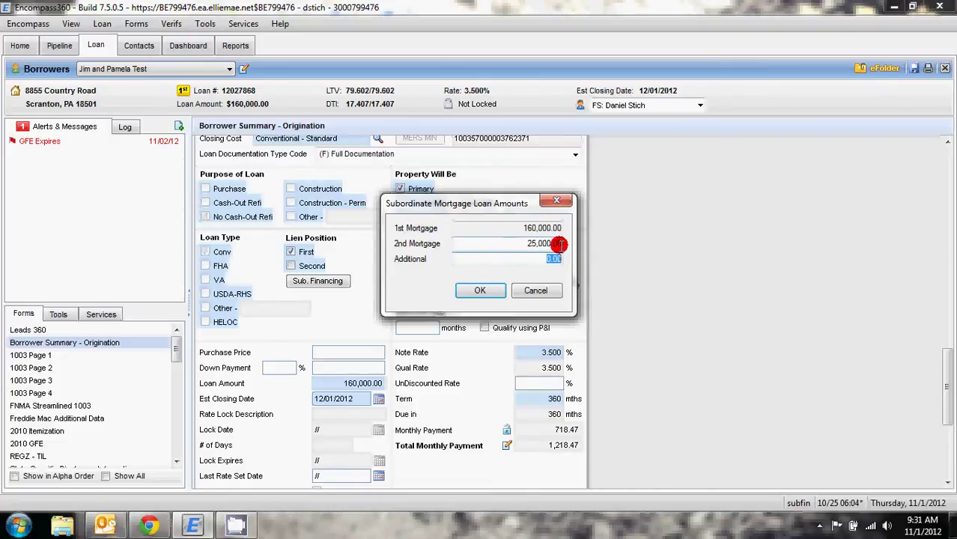
click(470, 292)
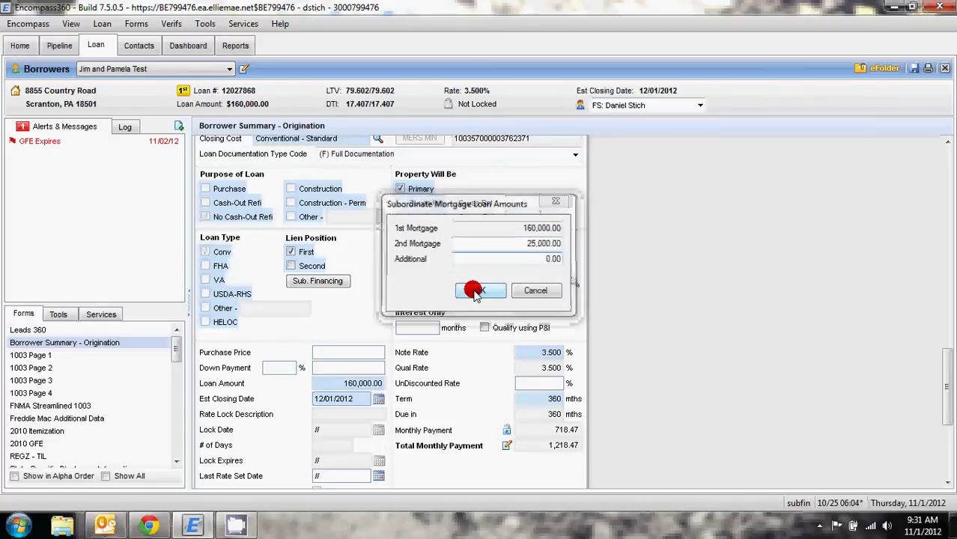
- Check Resubordinated Indicator for the 25,000.00 ABC Mortgage Co HELOC in the 1003 Page 2 liabilities
click(83, 369)
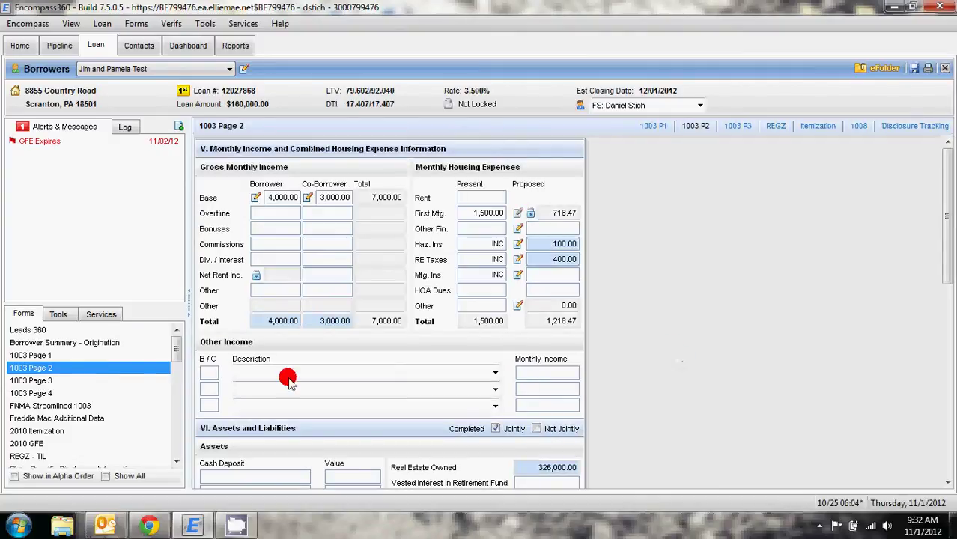
scroll(640, 370, down, 9)
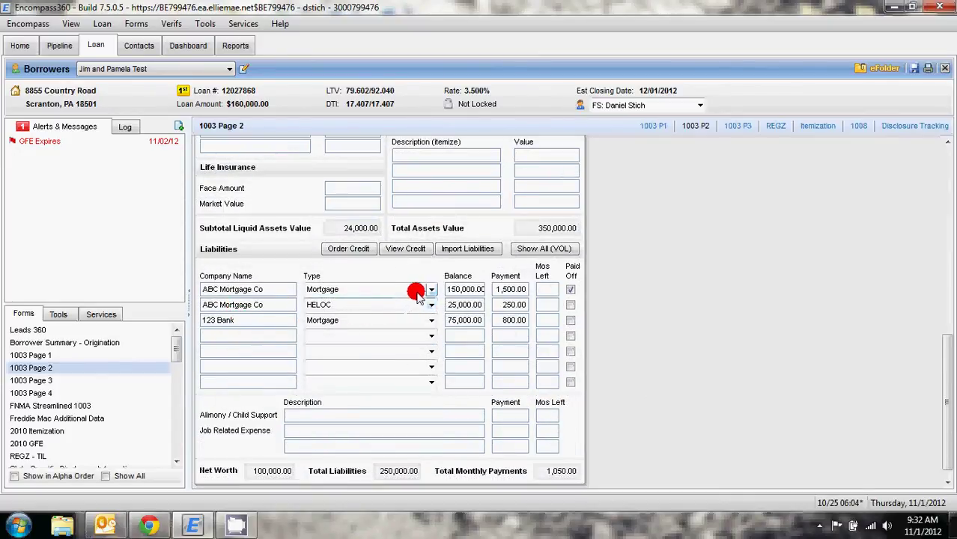
click(556, 250)
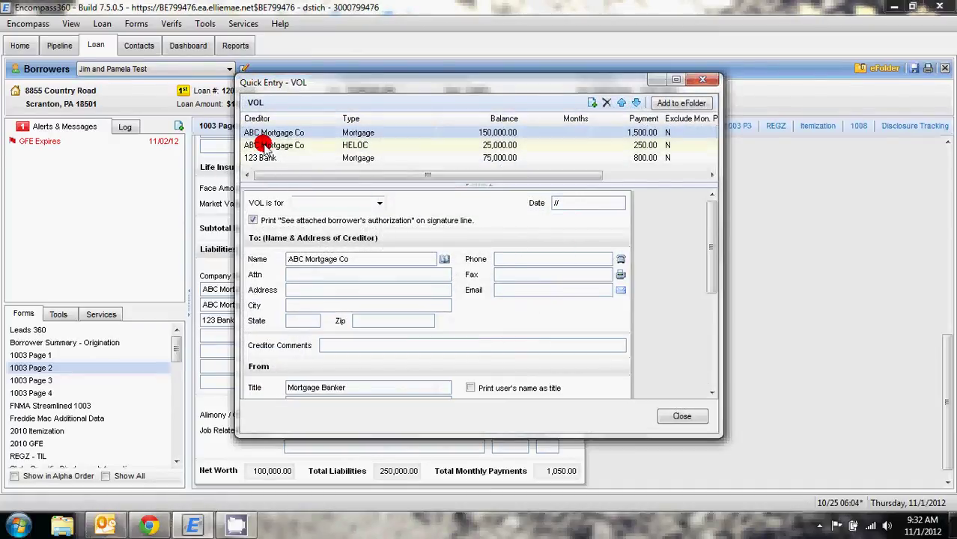
click(265, 146)
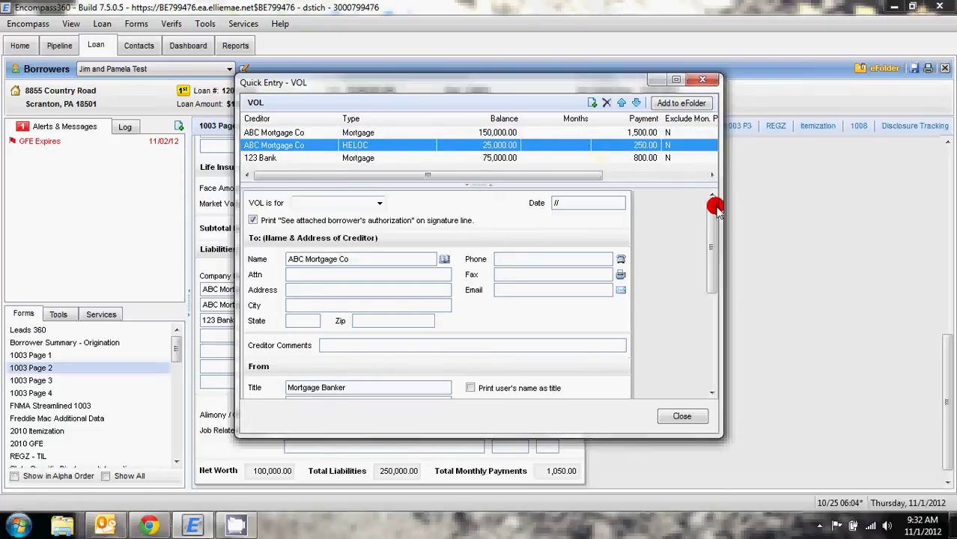
drag(712, 213, 704, 329)
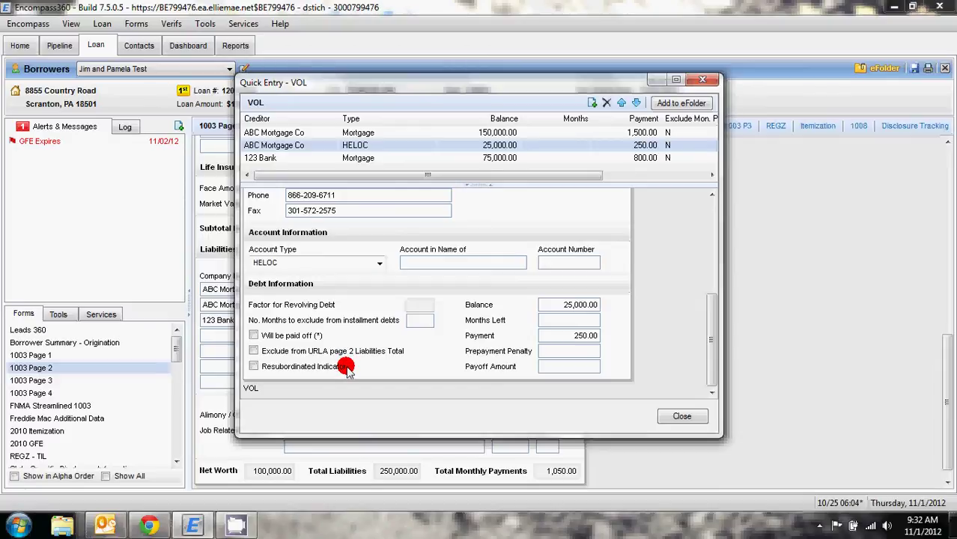
click(254, 366)
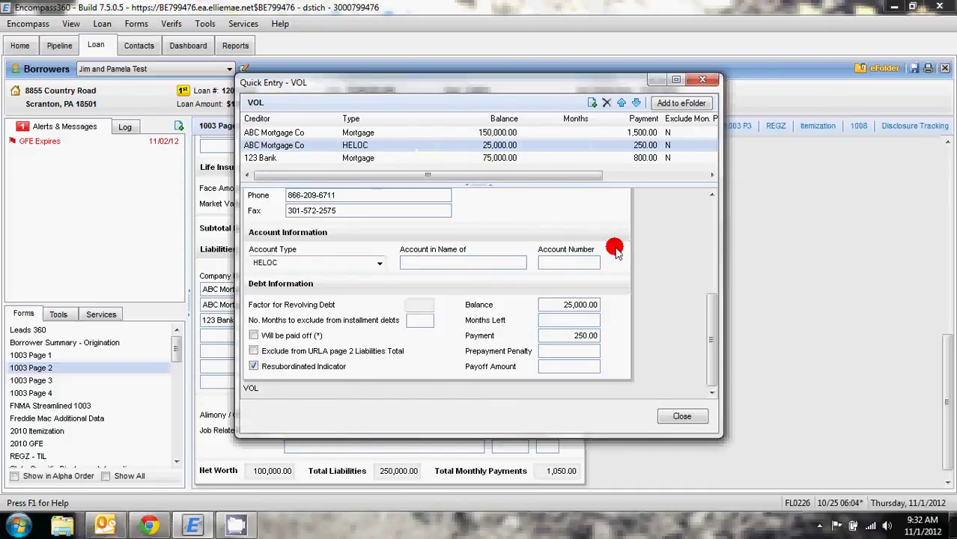
click(681, 416)
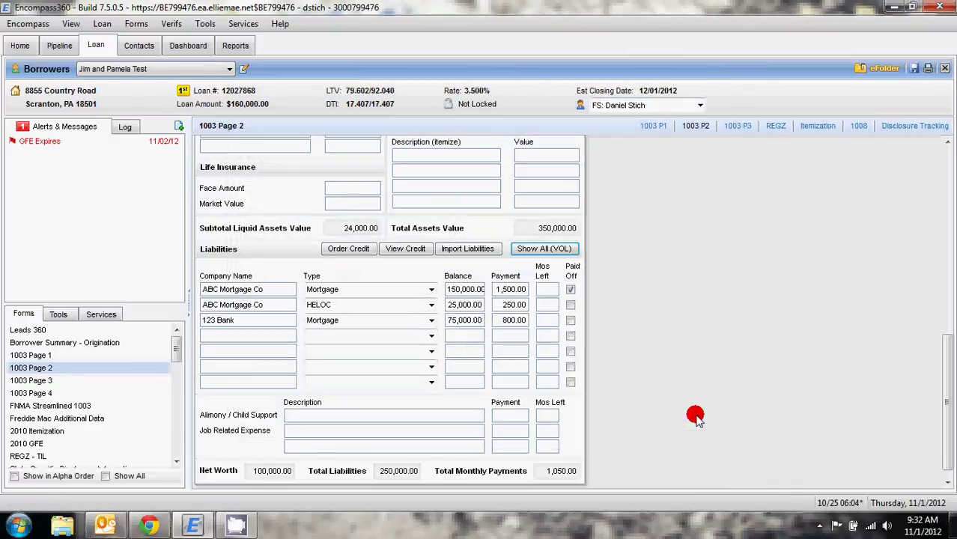
- Delete the 25,000.00 subordinate financing on 1003 Page 3, leaving total credits at 160,000.00
click(42, 381)
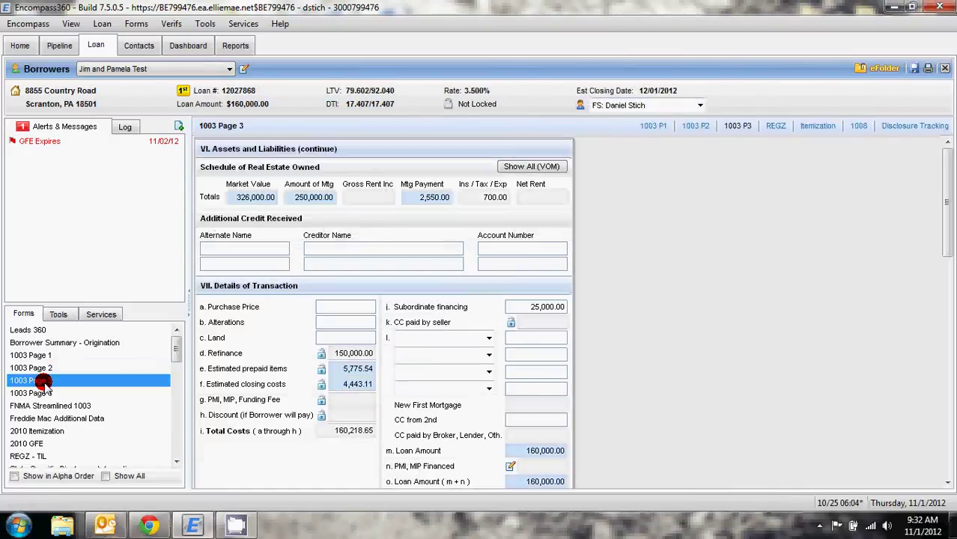
scroll(612, 346, down, 2)
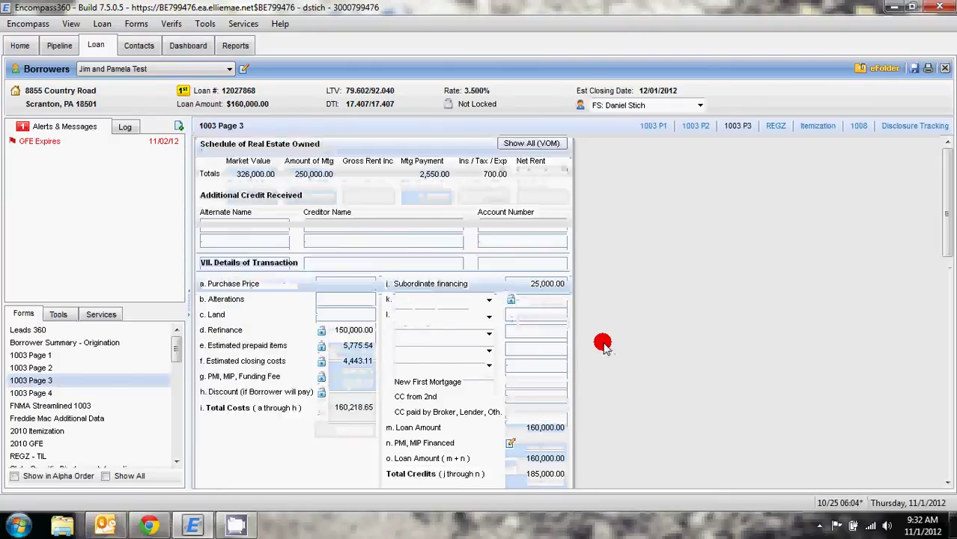
click(516, 254)
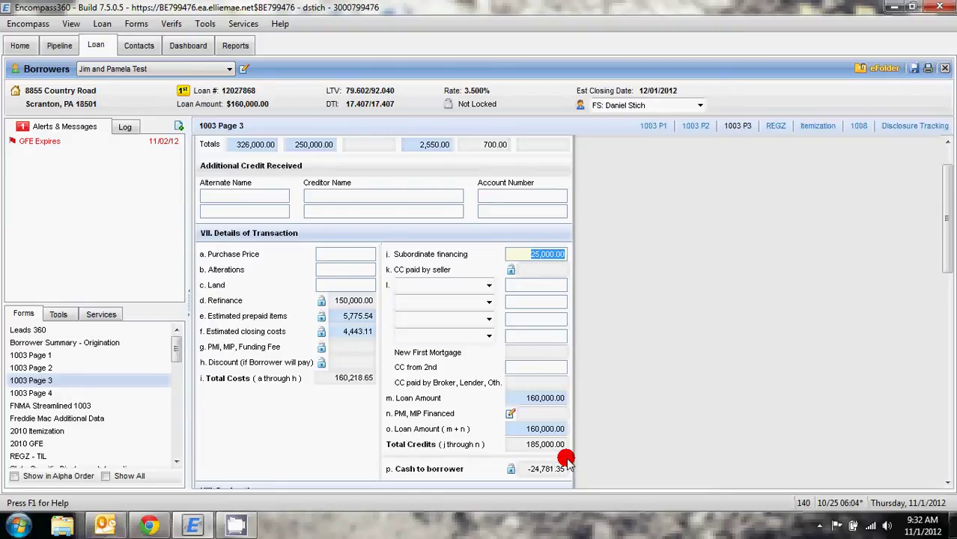
key(BackSpace)
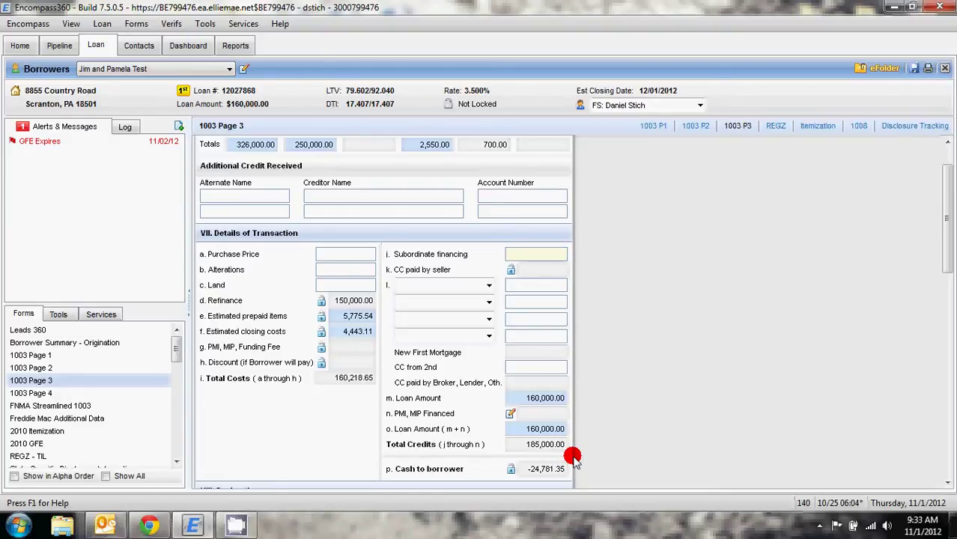
click(559, 283)
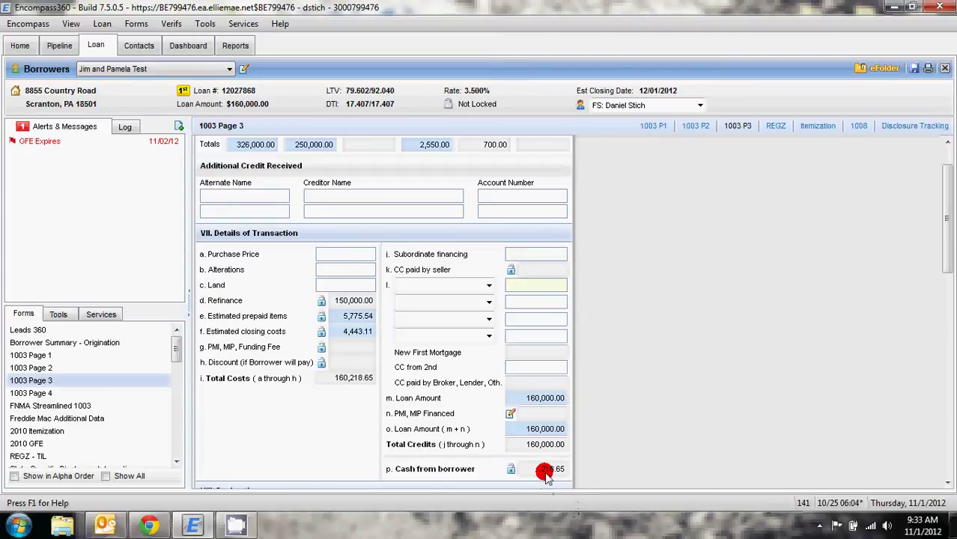
mouse_move(512, 255)
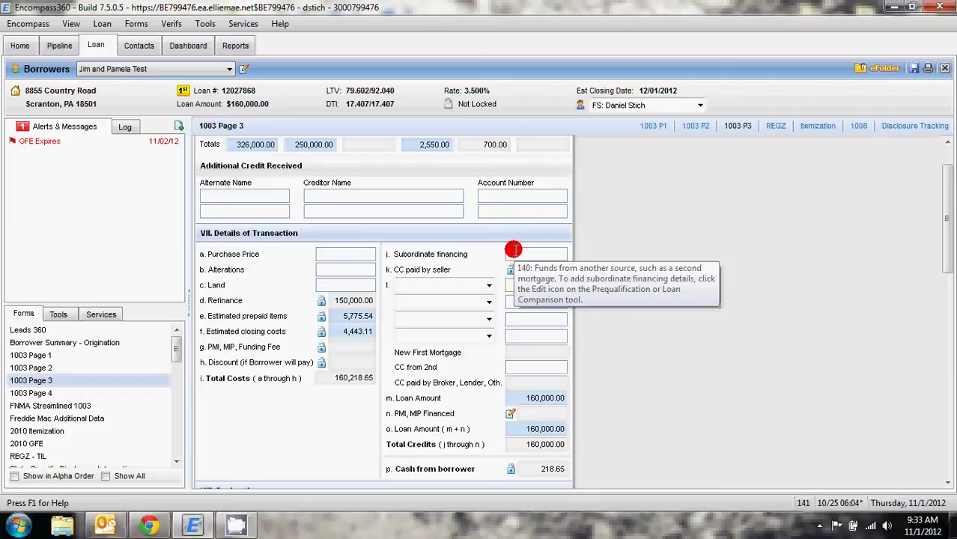
- Recheck the HELOC's Resubordinated Indicator in the 1003 Page 2 liabilities detail
click(38, 343)
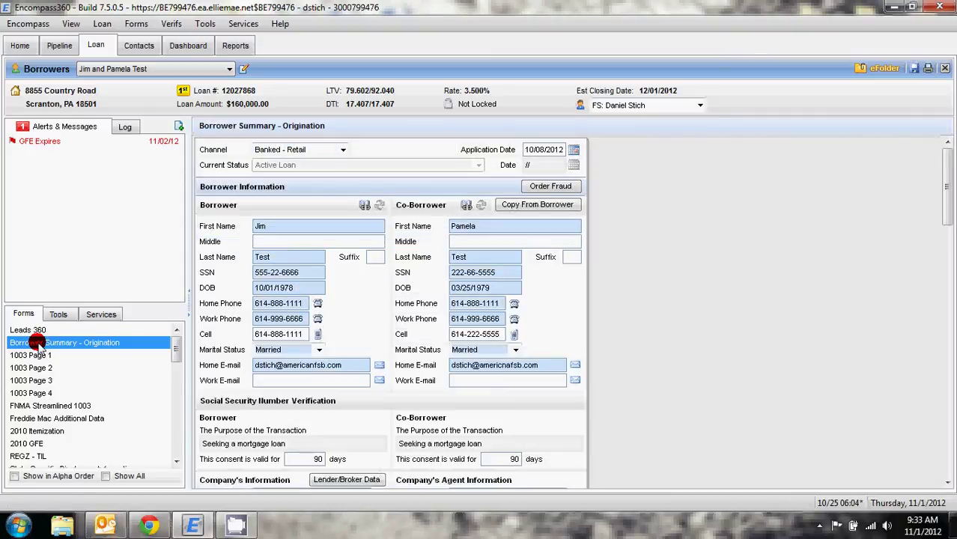
scroll(588, 330, down, 10)
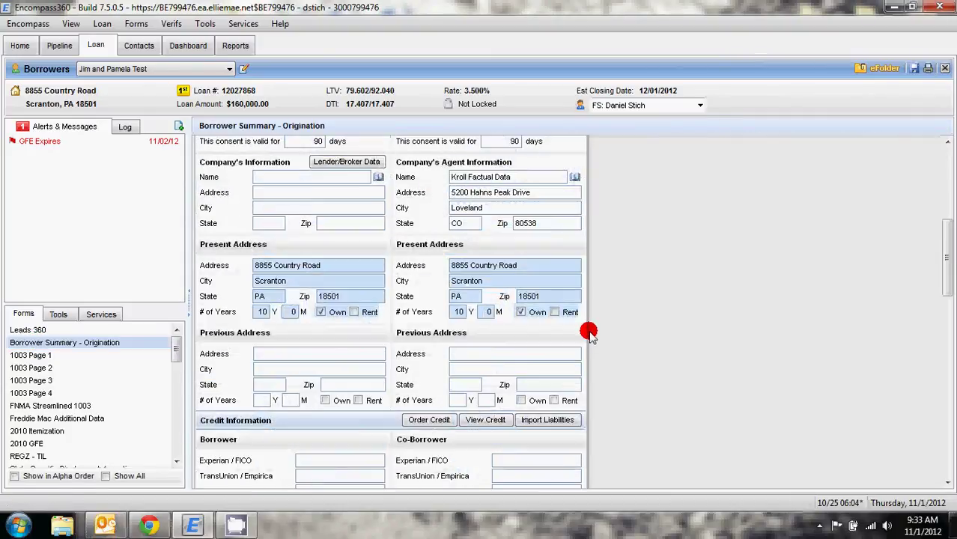
scroll(588, 329, down, 6)
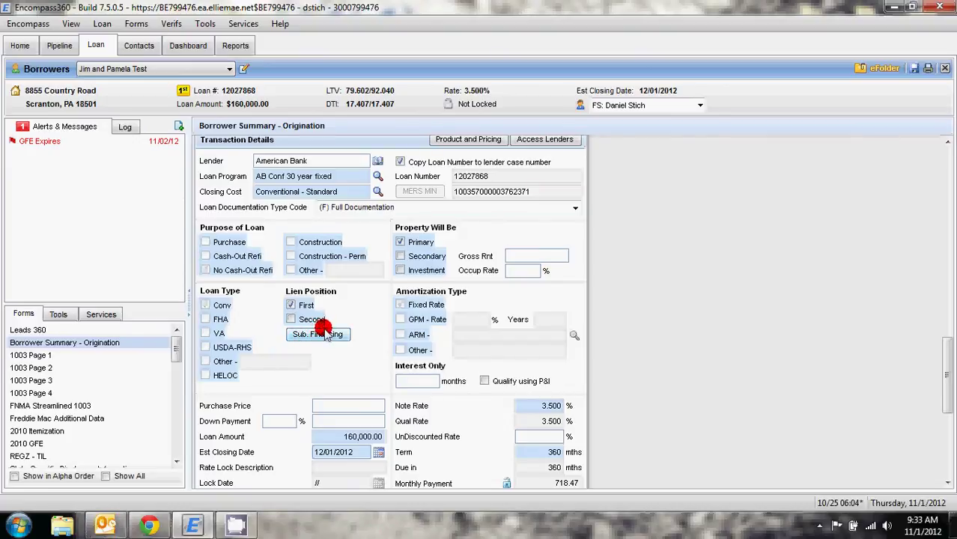
click(122, 368)
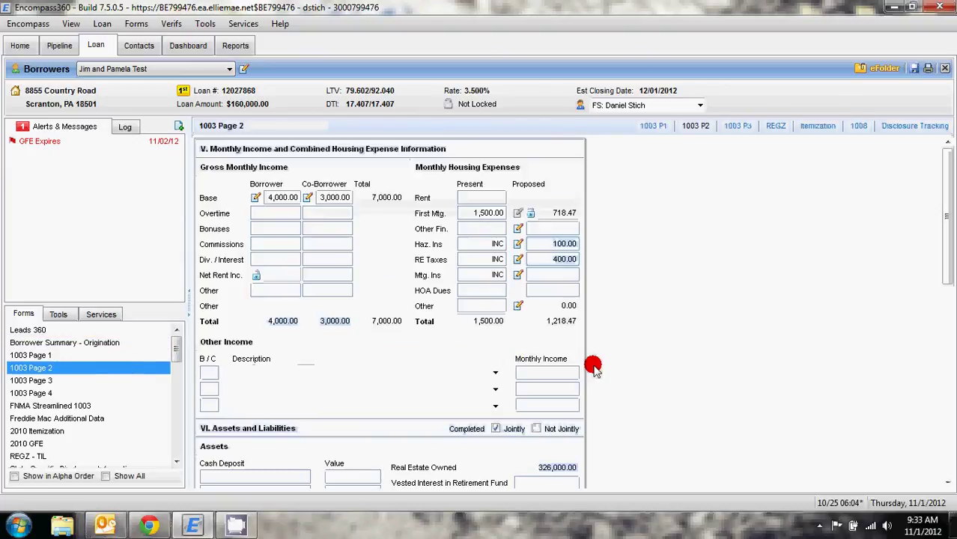
scroll(659, 366, down, 5)
scroll(657, 368, down, 3)
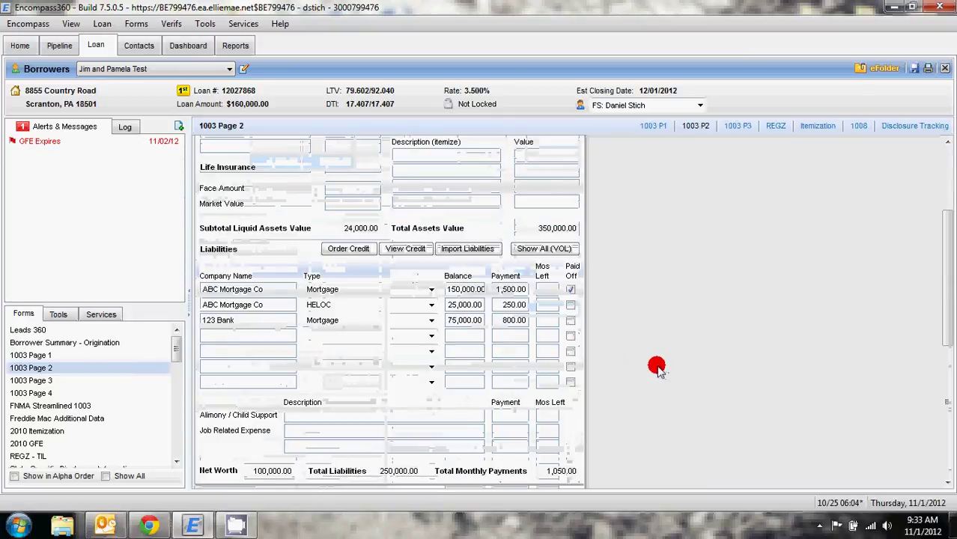
click(544, 249)
click(253, 145)
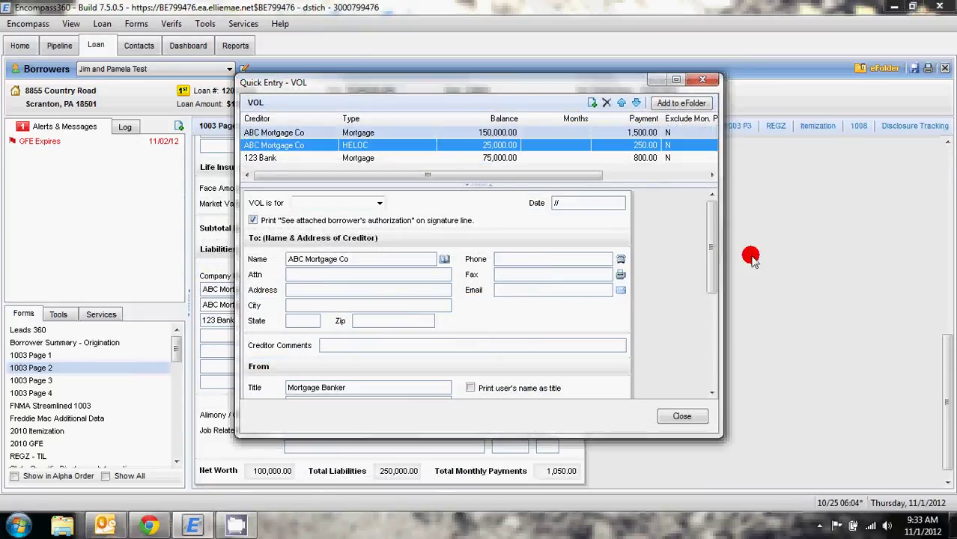
drag(713, 238, 709, 359)
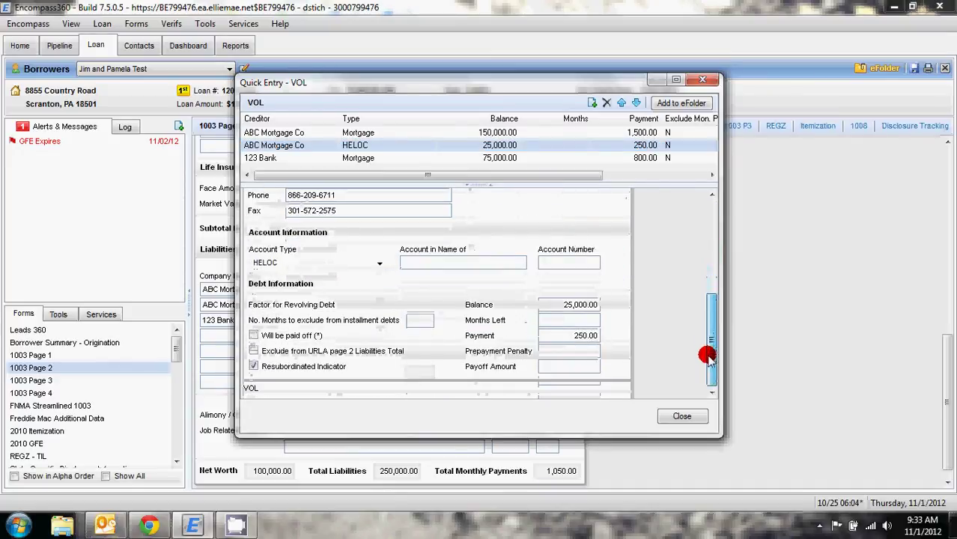
click(254, 366)
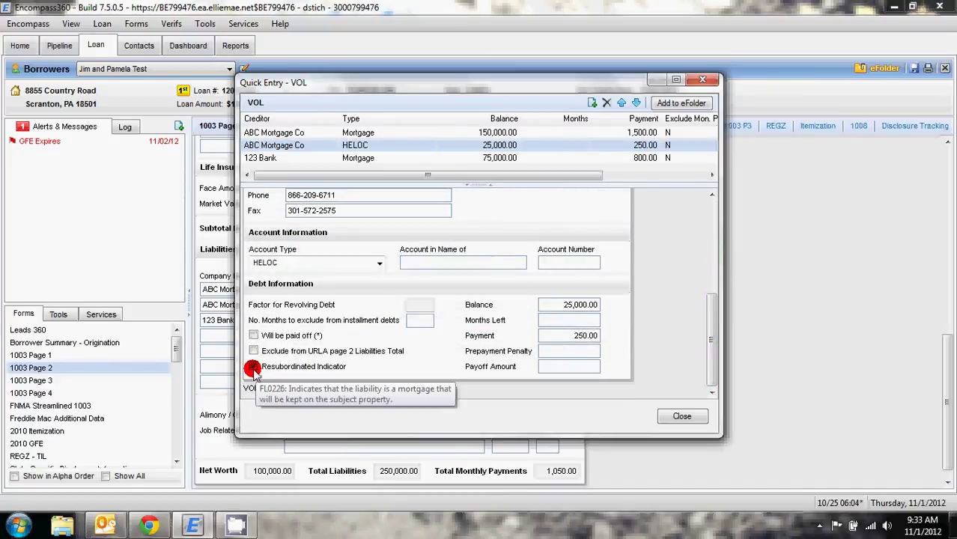
click(681, 417)
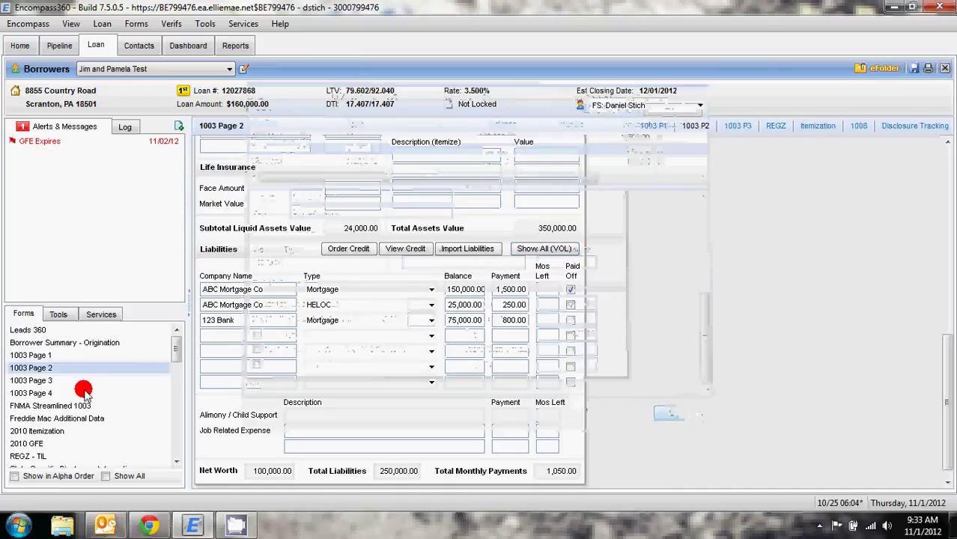
- Reopen 1003 Page 3 and verify the Subordinate financing field is blank
click(58, 381)
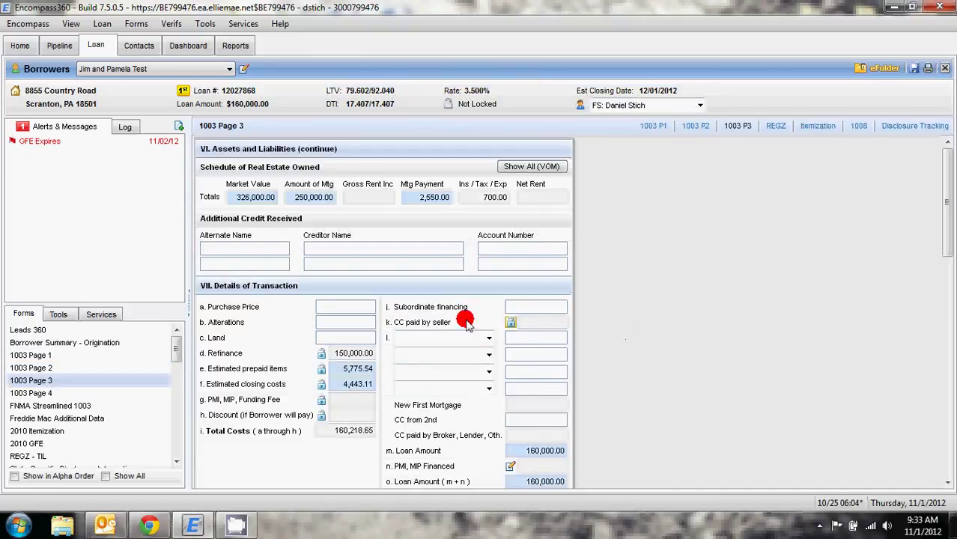
click(524, 307)
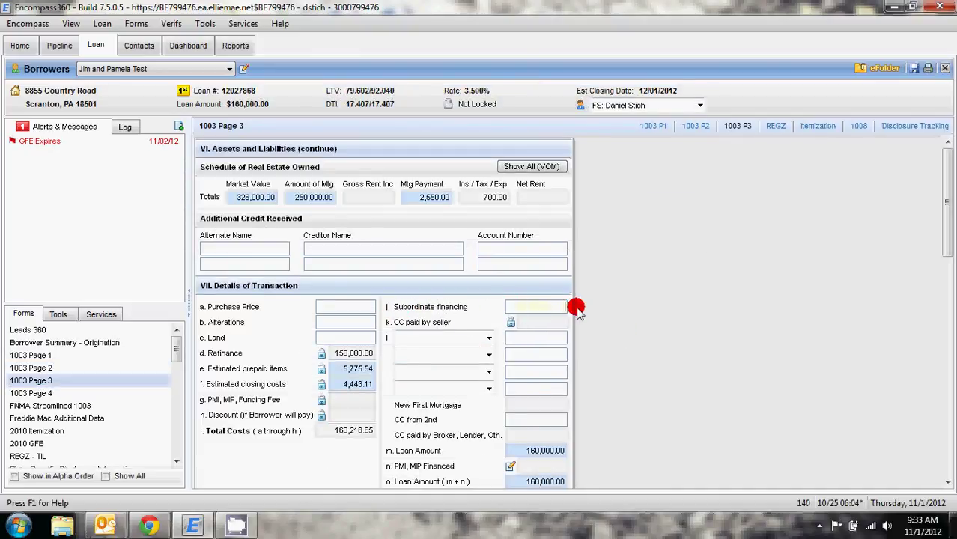